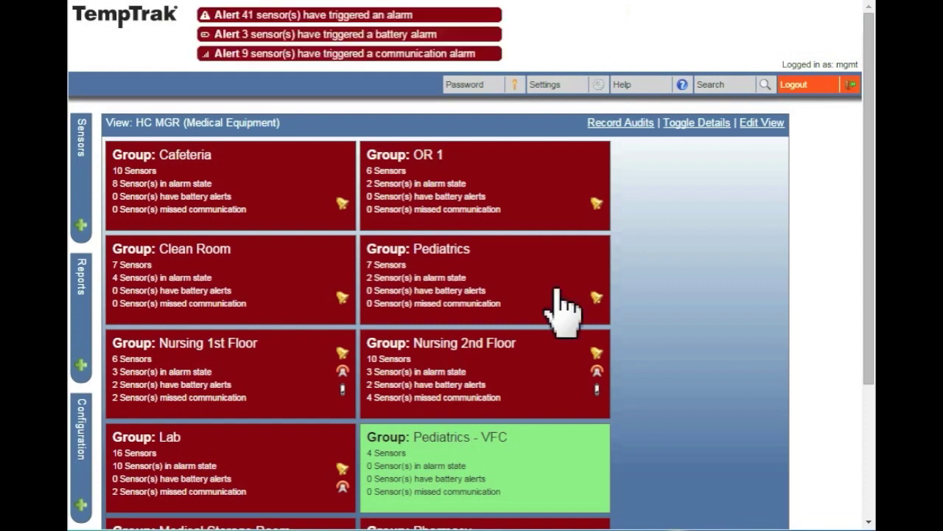
Open Base Registration from Configuration to view the two registered Intelli-Base receivers
{"action": "left_click", "coordinate": [86, 508]}
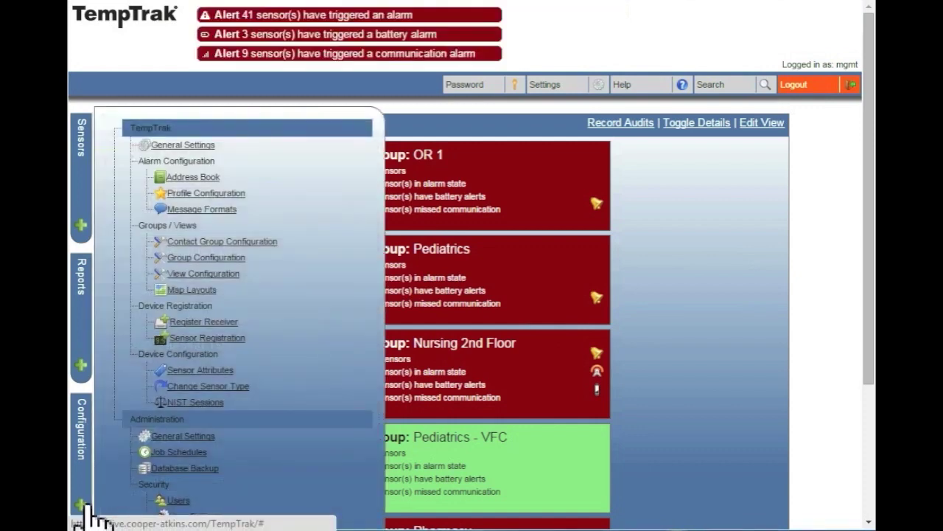
{"action": "left_click", "coordinate": [213, 322]}
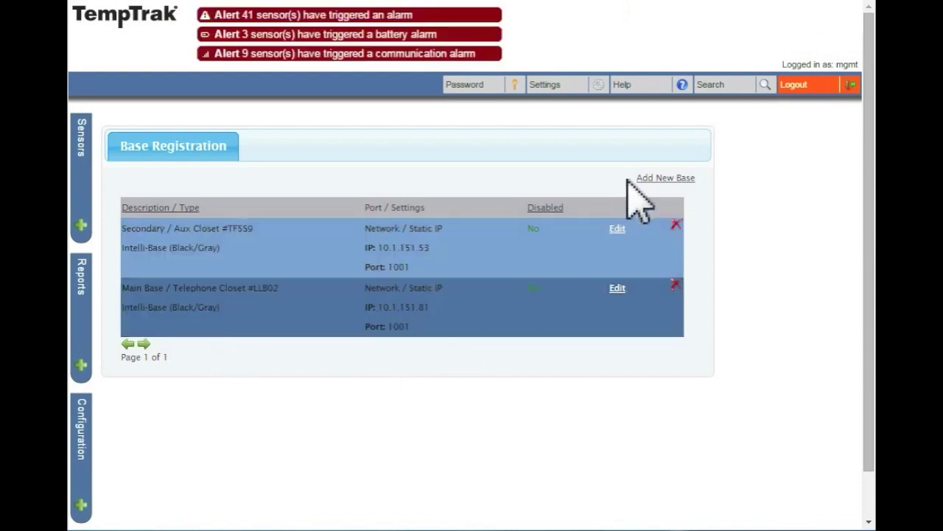
{"action": "left_click", "coordinate": [672, 180]}
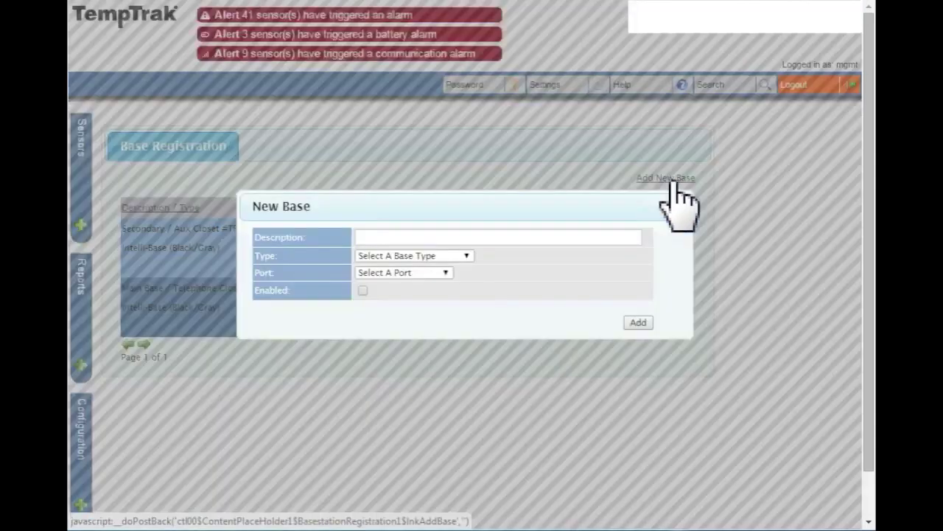
{"action": "left_click", "coordinate": [569, 242]}
{"action": "type", "text": "Test Base"}
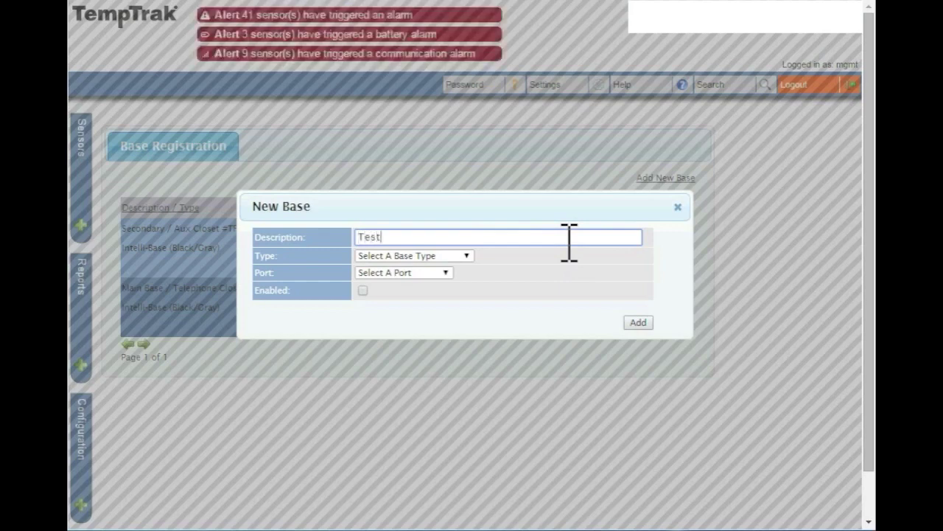
{"action": "left_click", "coordinate": [466, 256]}
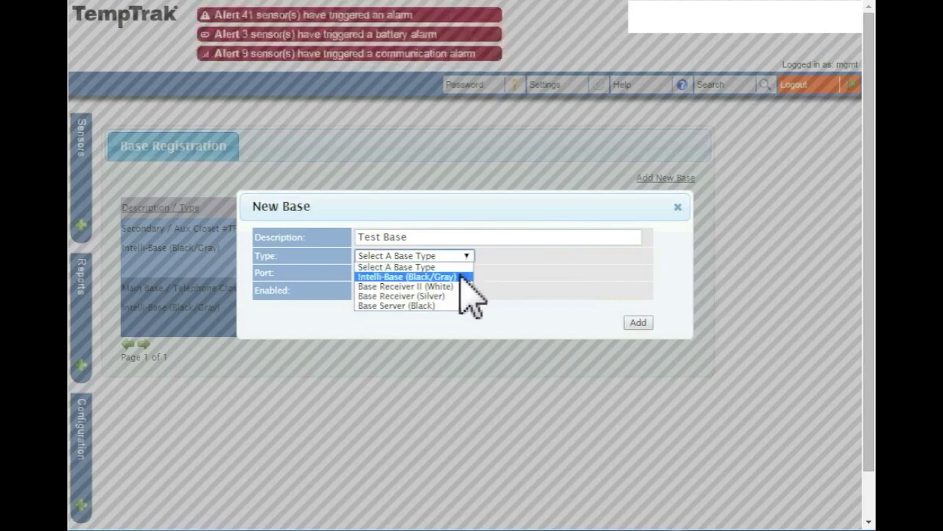
{"action": "left_click", "coordinate": [460, 276]}
{"action": "left_click", "coordinate": [447, 273]}
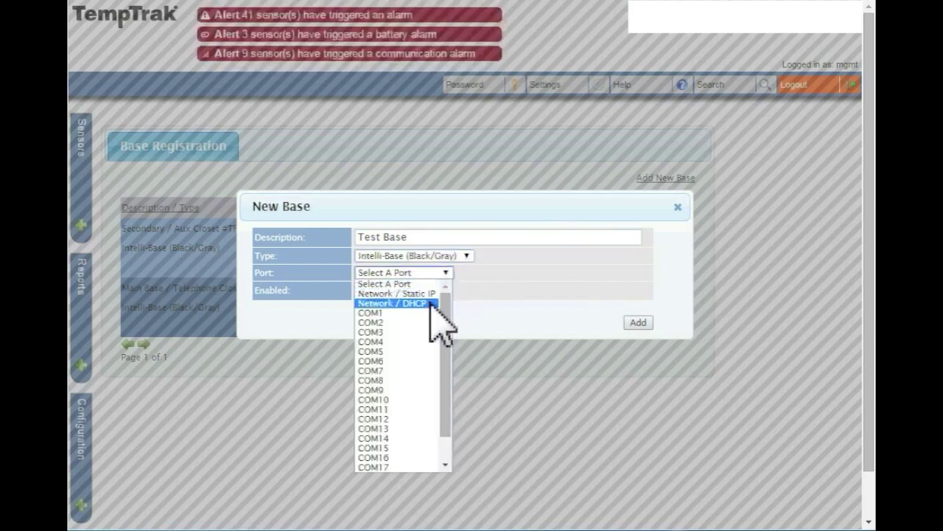
{"action": "left_click", "coordinate": [404, 294]}
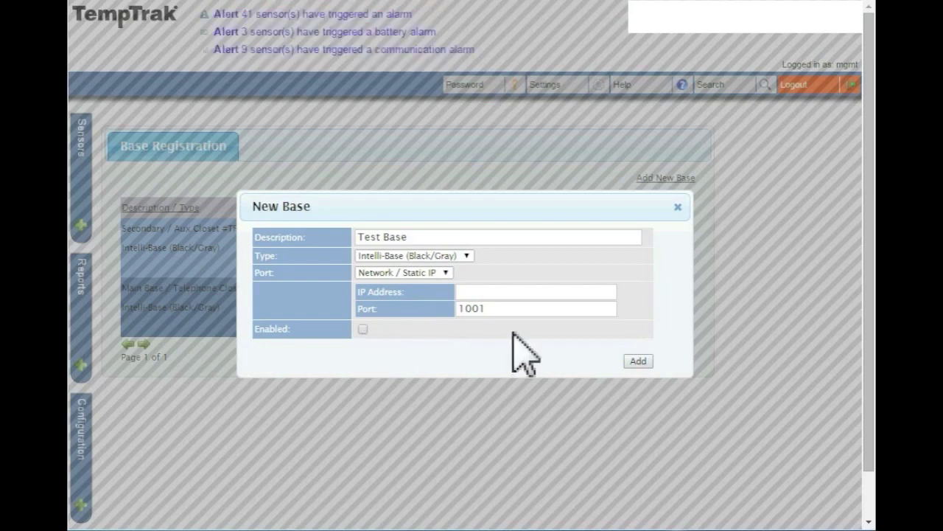
{"action": "left_click", "coordinate": [678, 207]}
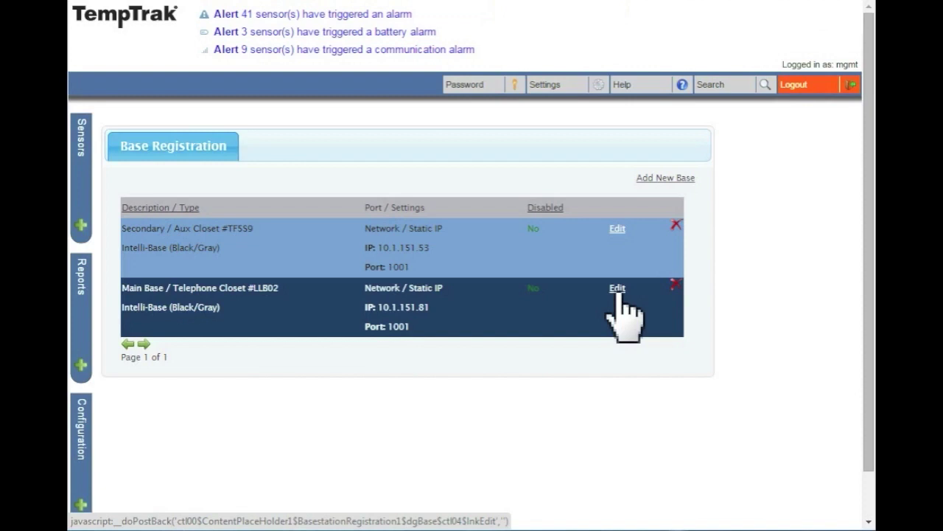
{"action": "left_click", "coordinate": [618, 289]}
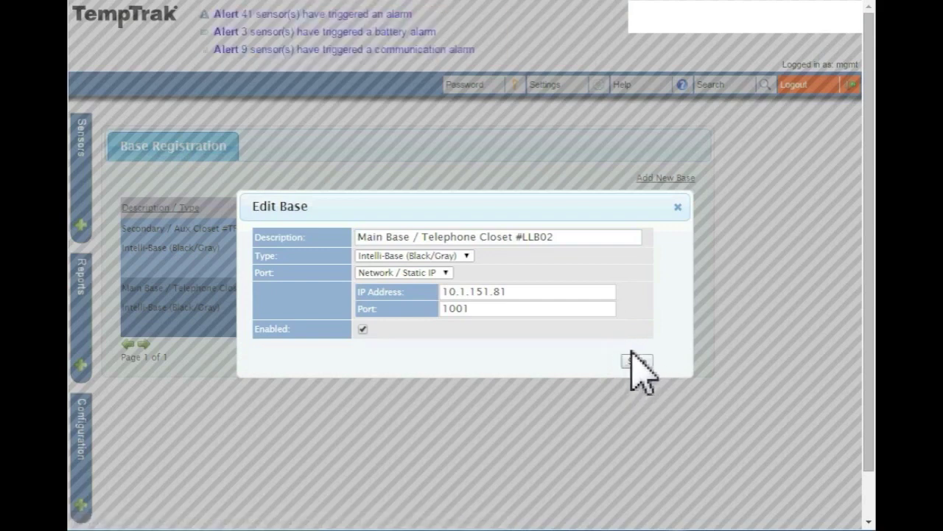
{"action": "left_click", "coordinate": [678, 208]}
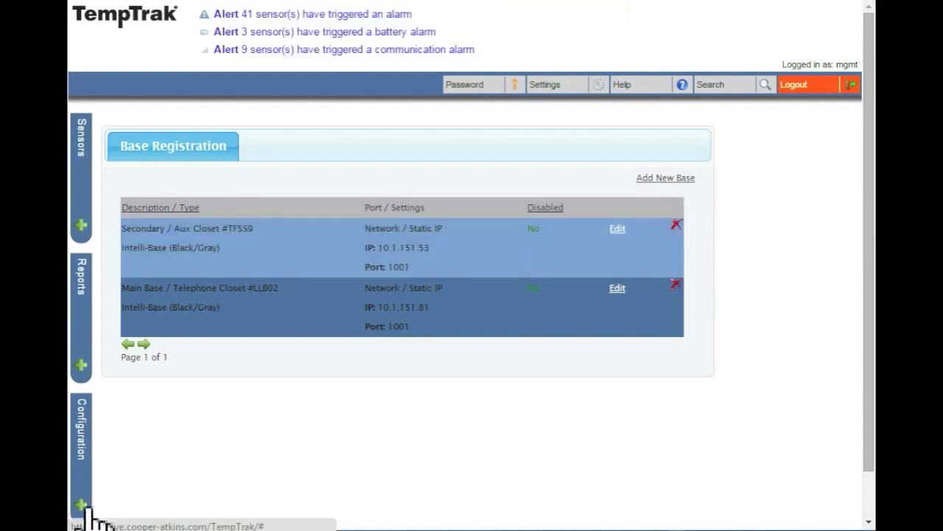
On the Sensor Registration page, enter sensor ID 75-21 and its security ID in the first row
{"action": "left_click", "coordinate": [82, 505]}
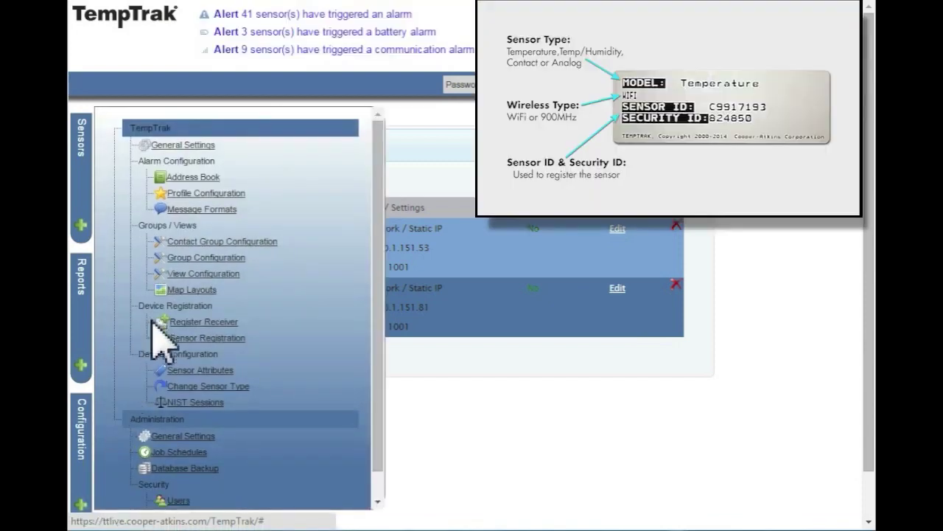
{"action": "left_click", "coordinate": [231, 342]}
{"action": "type", "text": "75-21"}
{"action": "left_click", "coordinate": [234, 275]}
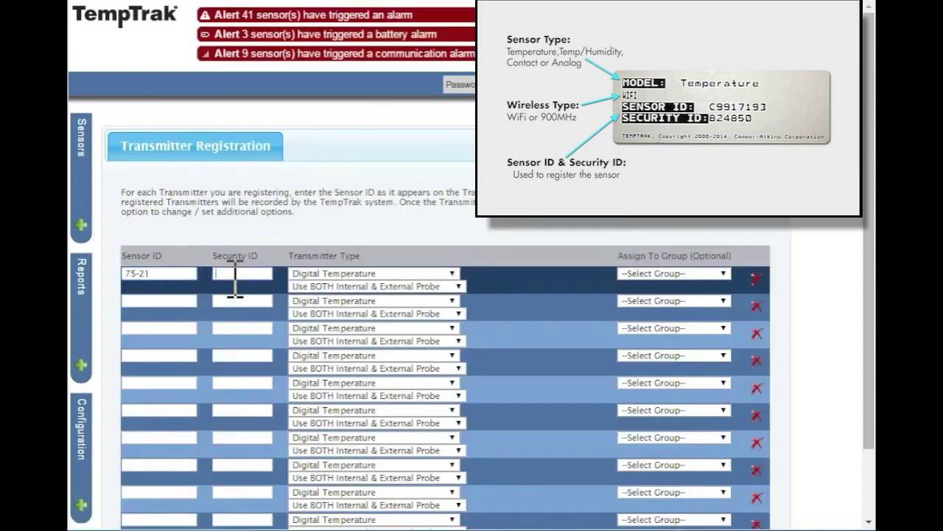
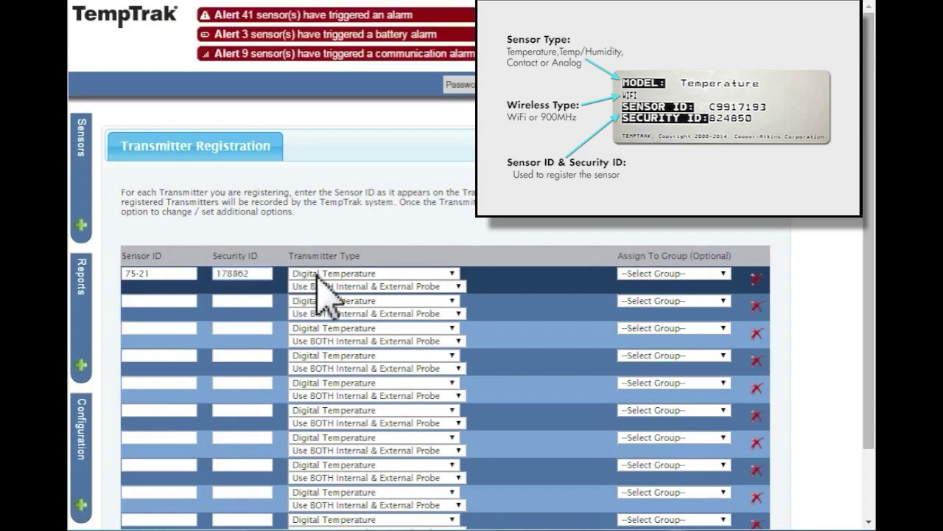
Keep Digital Temperature with both probes and assign sensor 75-21 to Nursing 1st Floor
{"action": "left_click", "coordinate": [454, 273]}
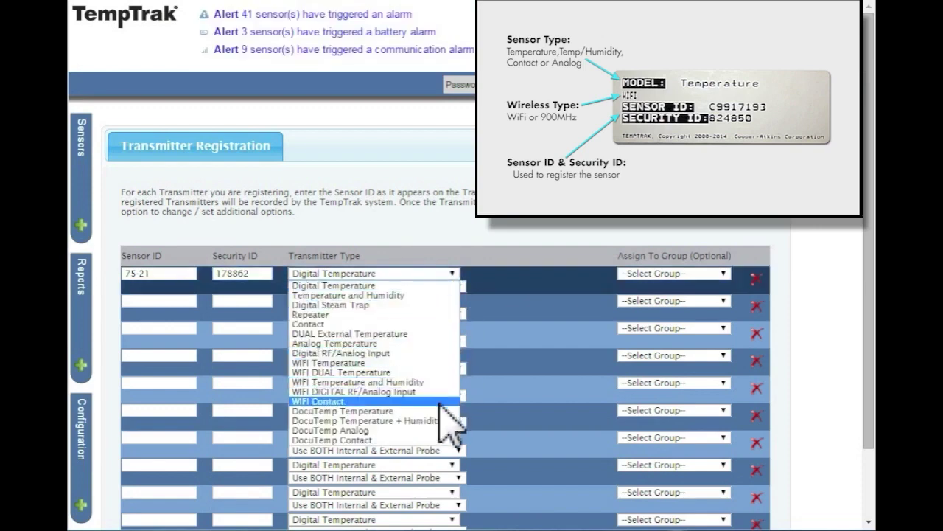
{"action": "left_click", "coordinate": [430, 287]}
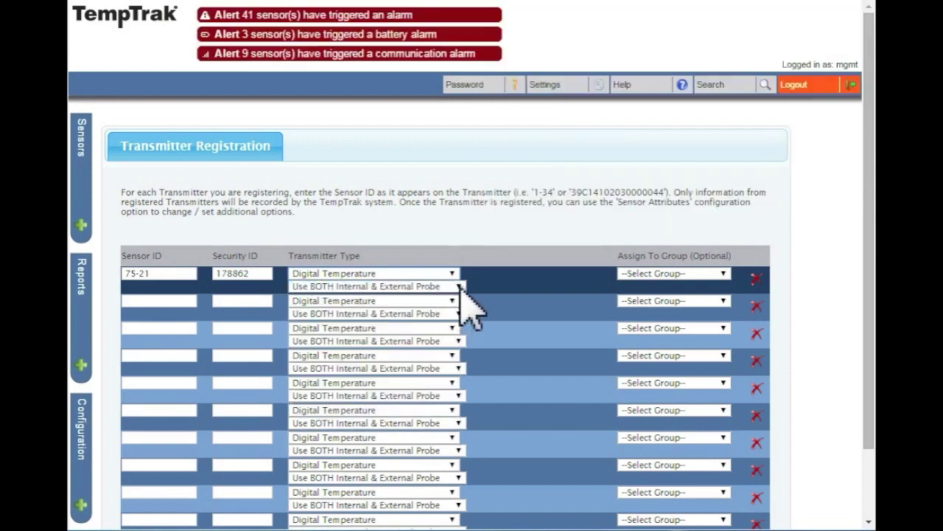
{"action": "left_click", "coordinate": [458, 287]}
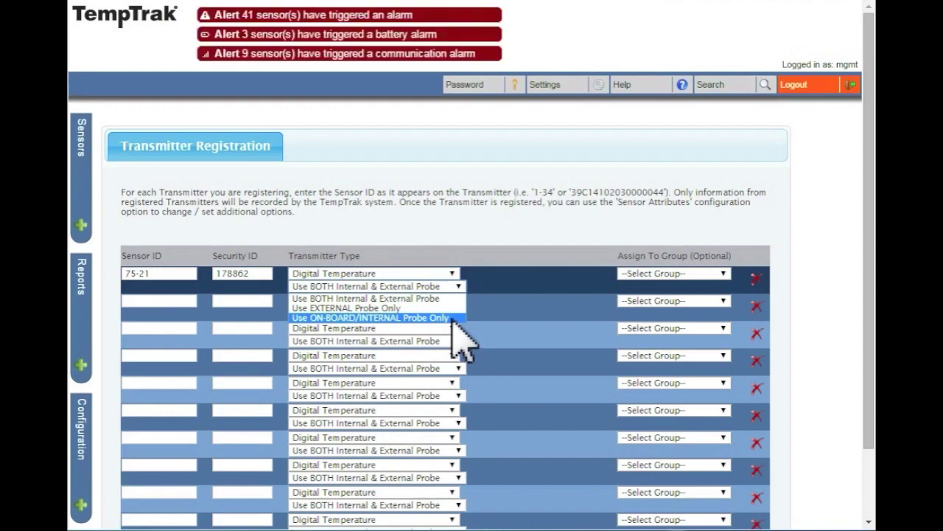
{"action": "left_click", "coordinate": [448, 298]}
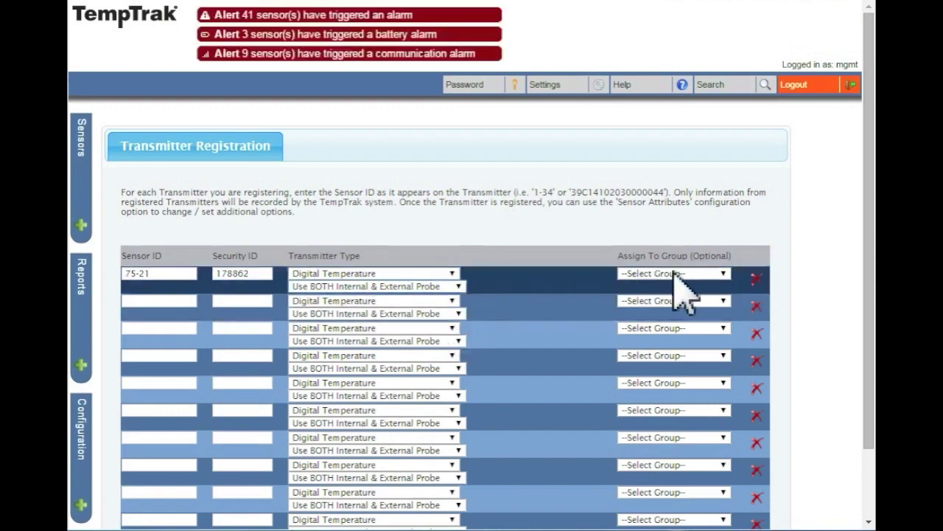
{"action": "left_click", "coordinate": [724, 274]}
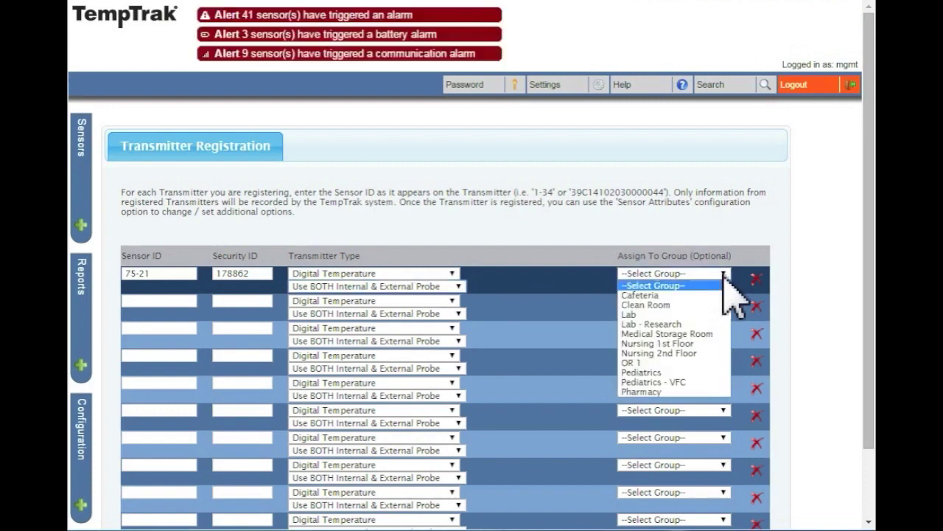
{"action": "left_click", "coordinate": [709, 342]}
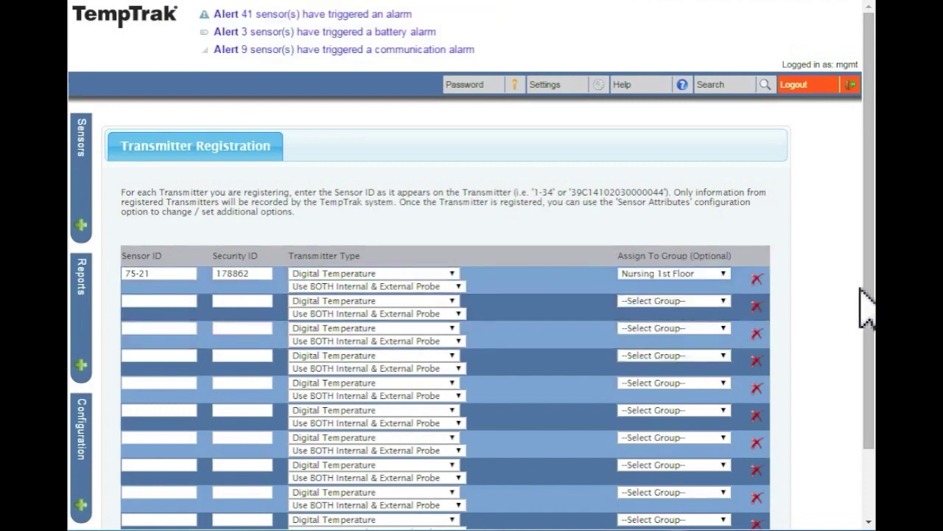
{"action": "left_click_drag", "start_coordinate": [867, 308], "coordinate": [868, 378]}
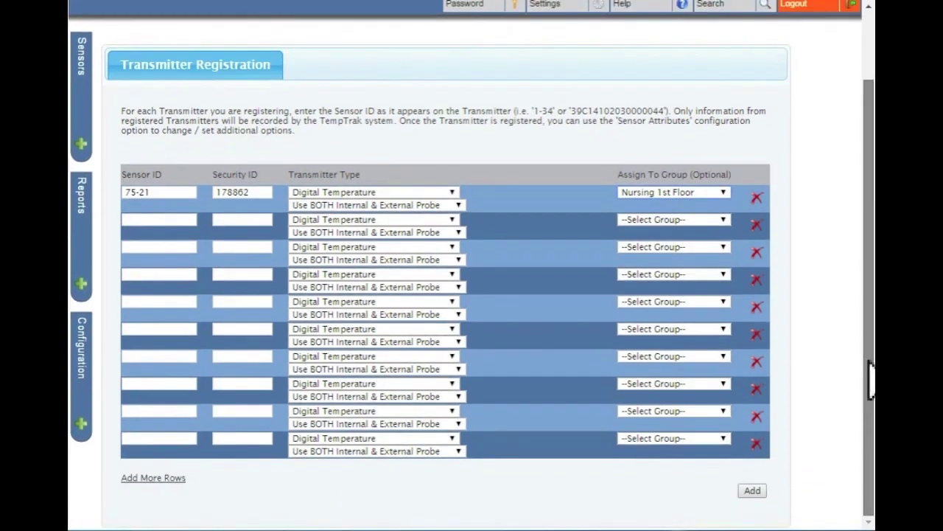
Add transmitter 75-21 so its external and internal temperature sensors appear for naming
{"action": "left_click", "coordinate": [762, 492]}
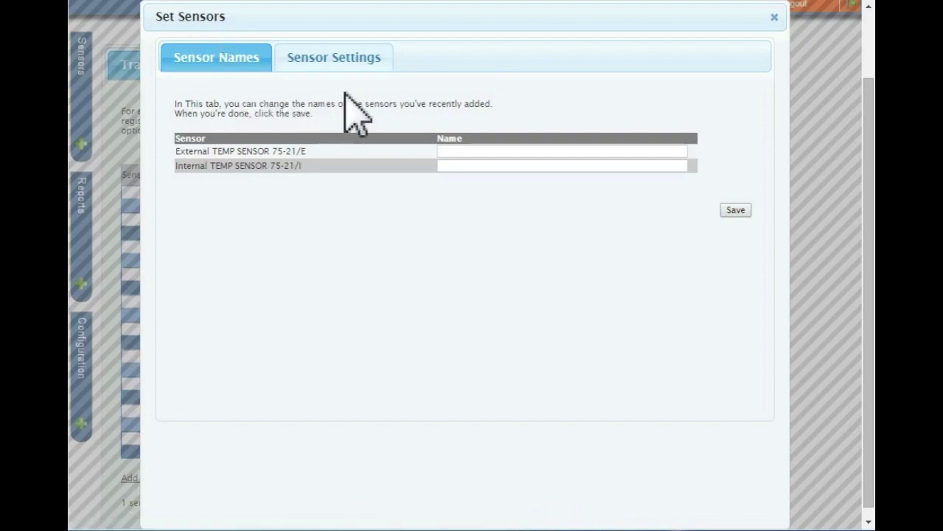
Name external sensor 75-21/E 'End of Main Hall', save it, and view Sensor Settings
{"action": "left_click", "coordinate": [466, 157]}
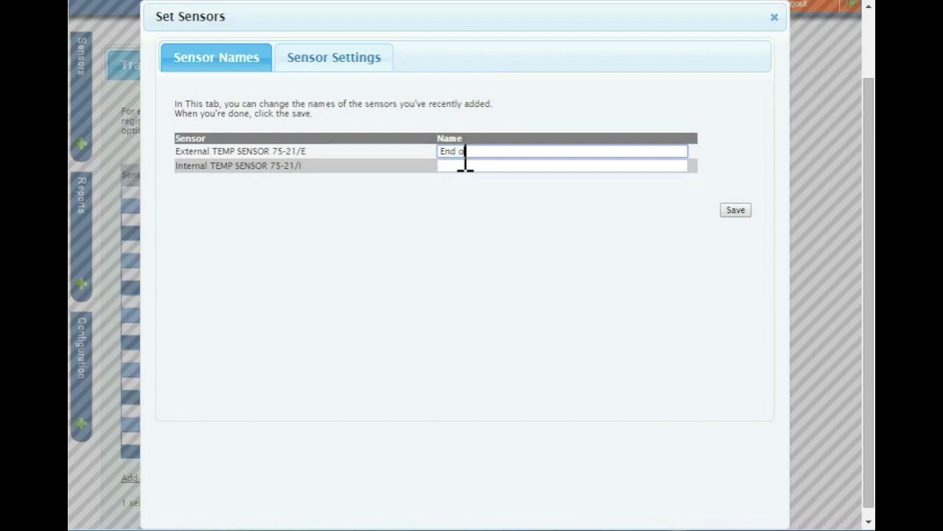
{"action": "type", "text": "Main Hall"}
{"action": "left_click", "coordinate": [474, 165]}
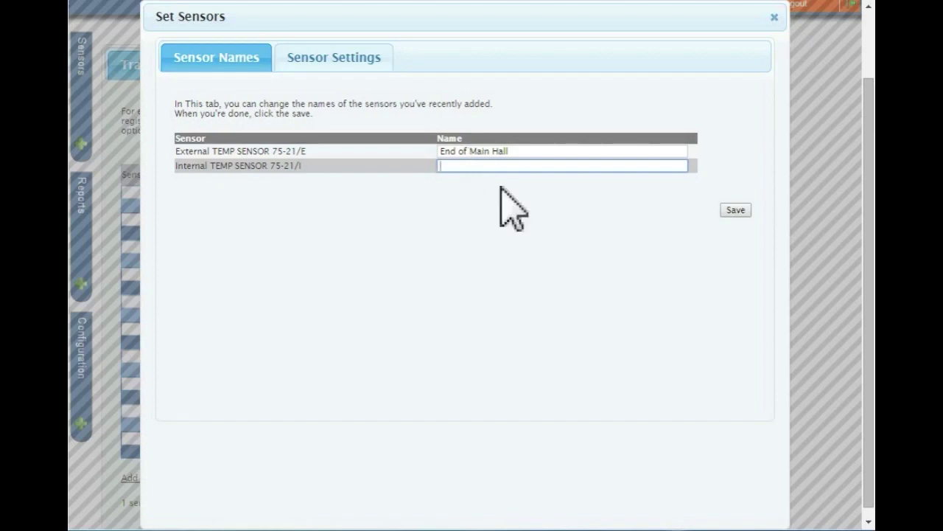
{"action": "left_click", "coordinate": [736, 214]}
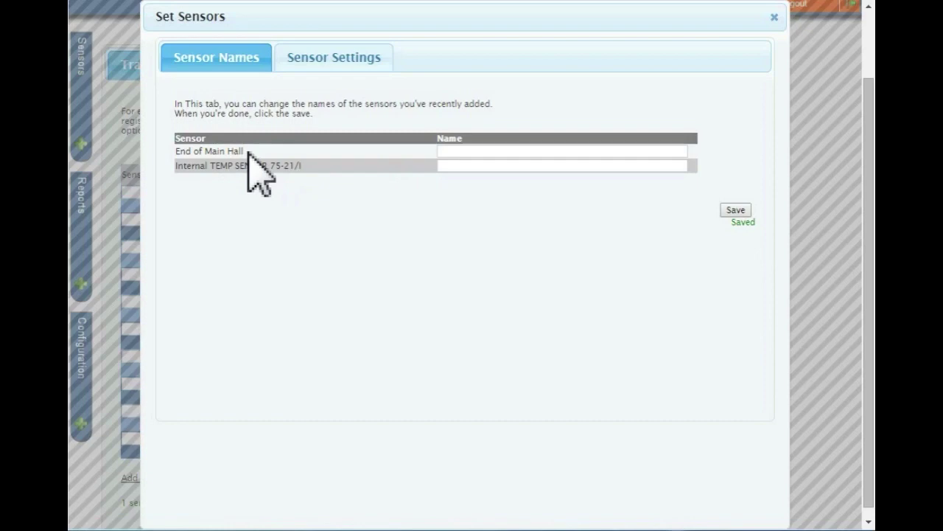
{"action": "left_click", "coordinate": [358, 63]}
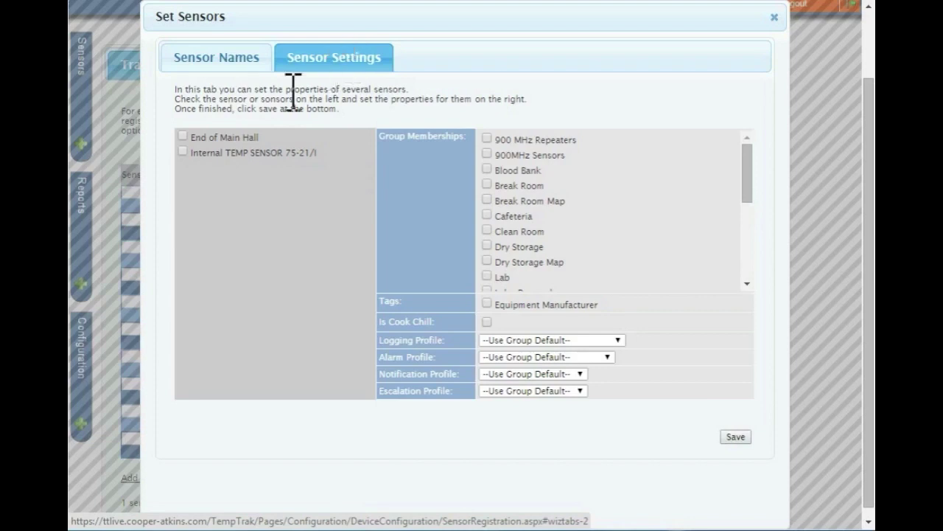
Select End of Main Hall in the Sensor Settings list
{"action": "left_click", "coordinate": [183, 138]}
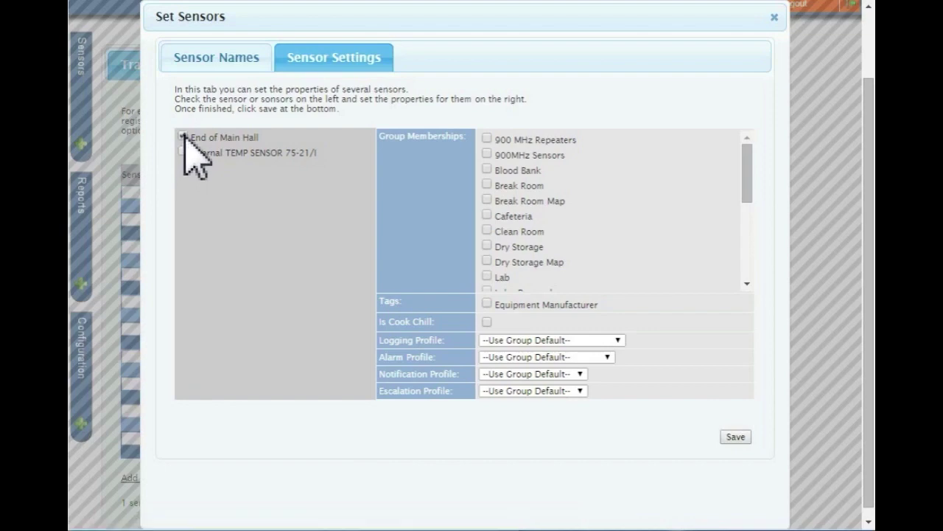